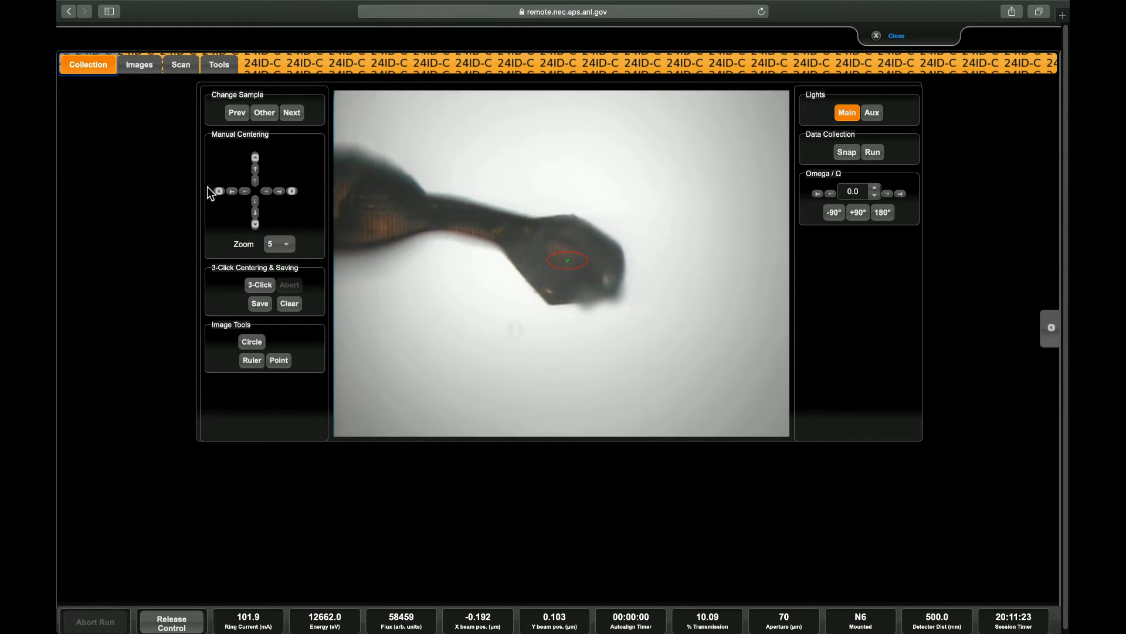
# Step: Set up a vertical line scan with a 10 µm aperture
pyautogui.click(179, 68)
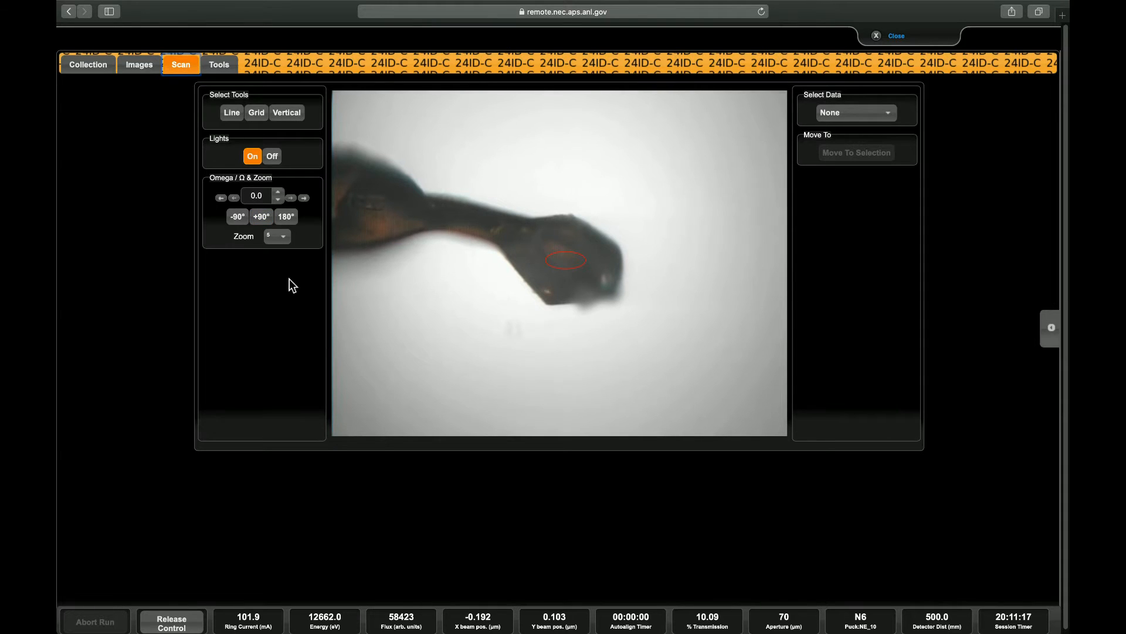
pyautogui.click(255, 217)
pyautogui.click(294, 119)
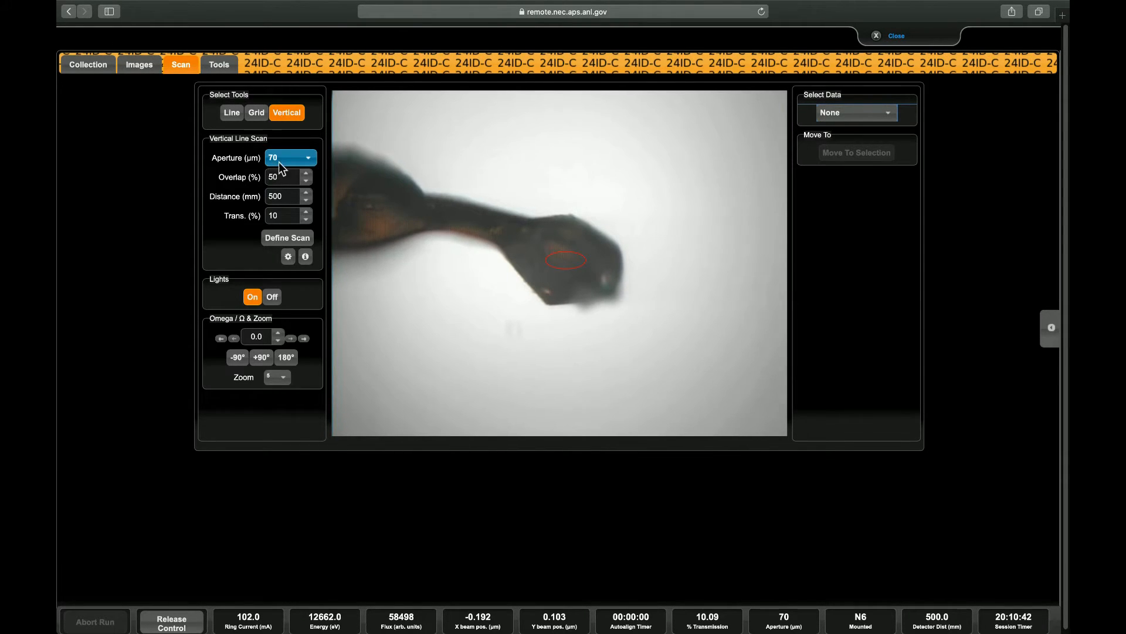
pyautogui.click(308, 162)
pyautogui.moveTo(528, 208); pyautogui.dragTo(645, 327)
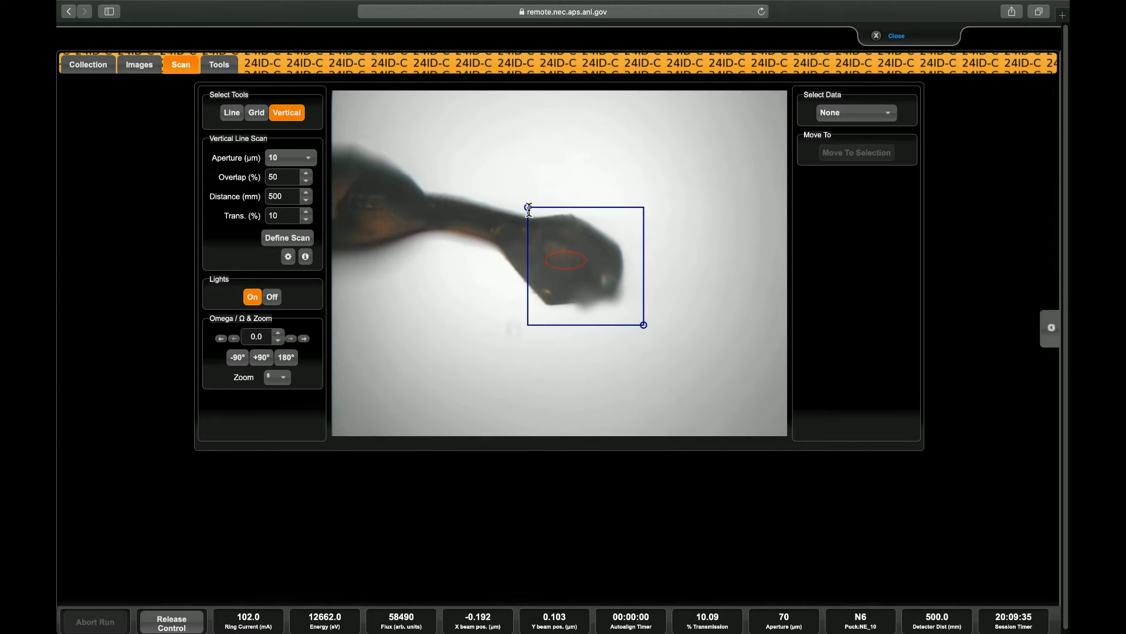
pyautogui.moveTo(529, 209)
pyautogui.mouseDown()
pyautogui.moveTo(545, 231)
pyautogui.moveTo(527, 209)
pyautogui.mouseUp()
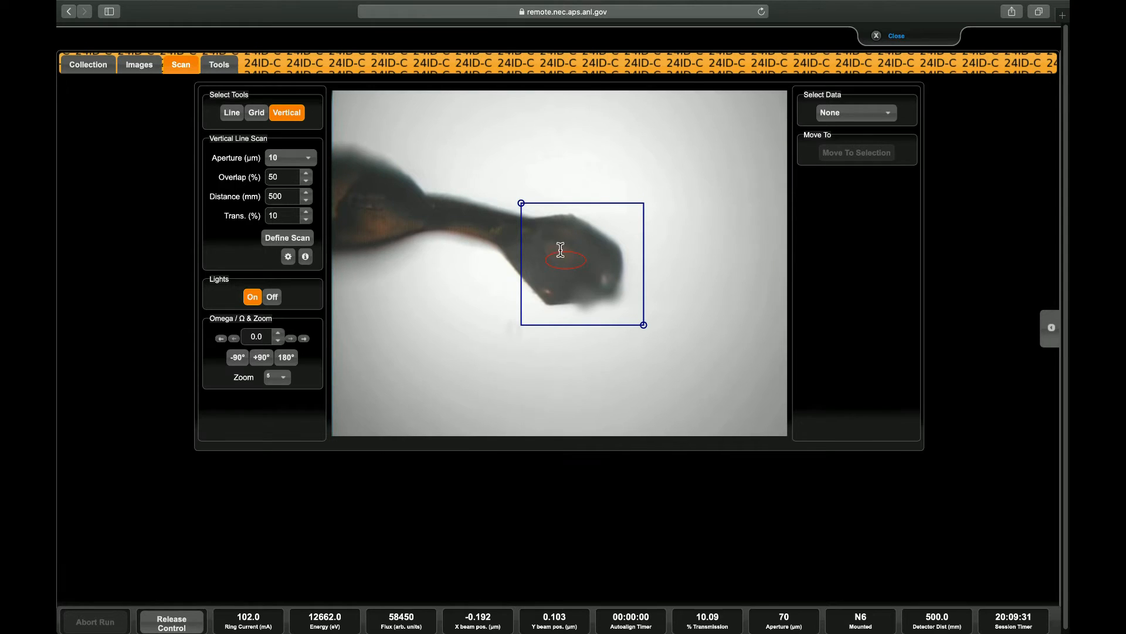
pyautogui.moveTo(644, 324); pyautogui.dragTo(628, 310)
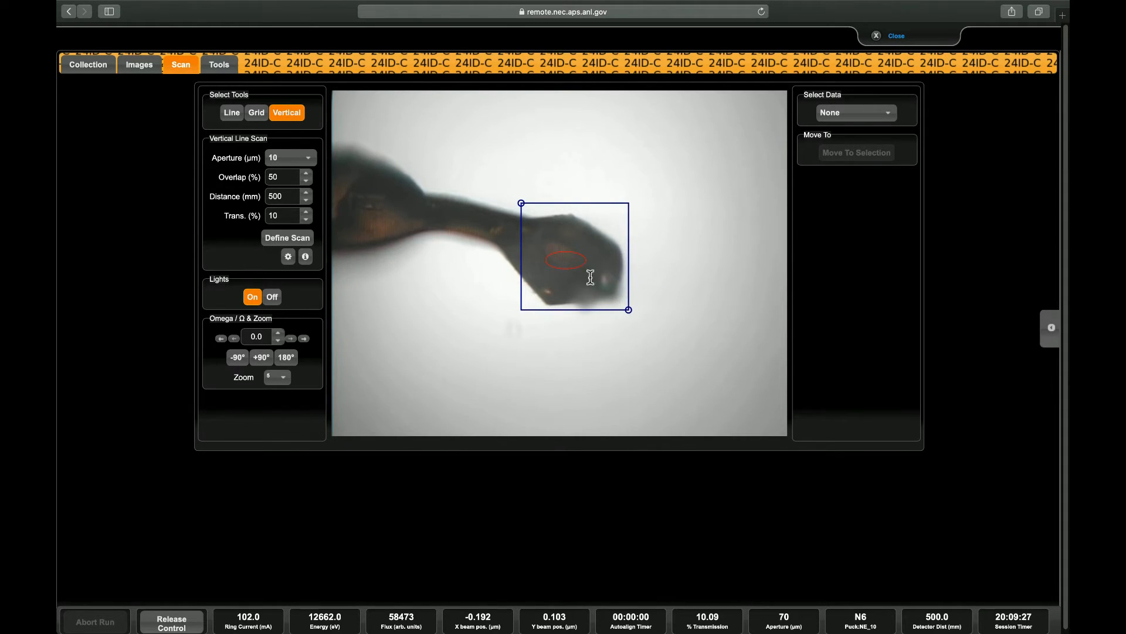
pyautogui.moveTo(521, 204); pyautogui.dragTo(525, 215)
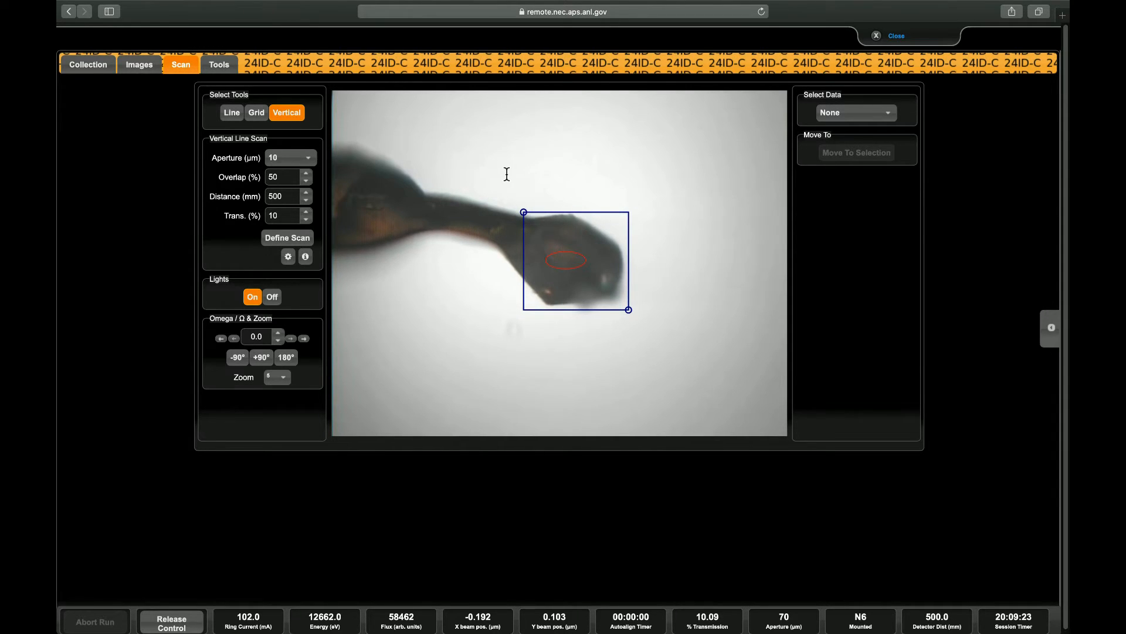
# Step: Draw a new scan box over the crystal and adjust its opposite corners to enclose the crystal from edge to edge
pyautogui.moveTo(505, 172); pyautogui.dragTo(587, 277)
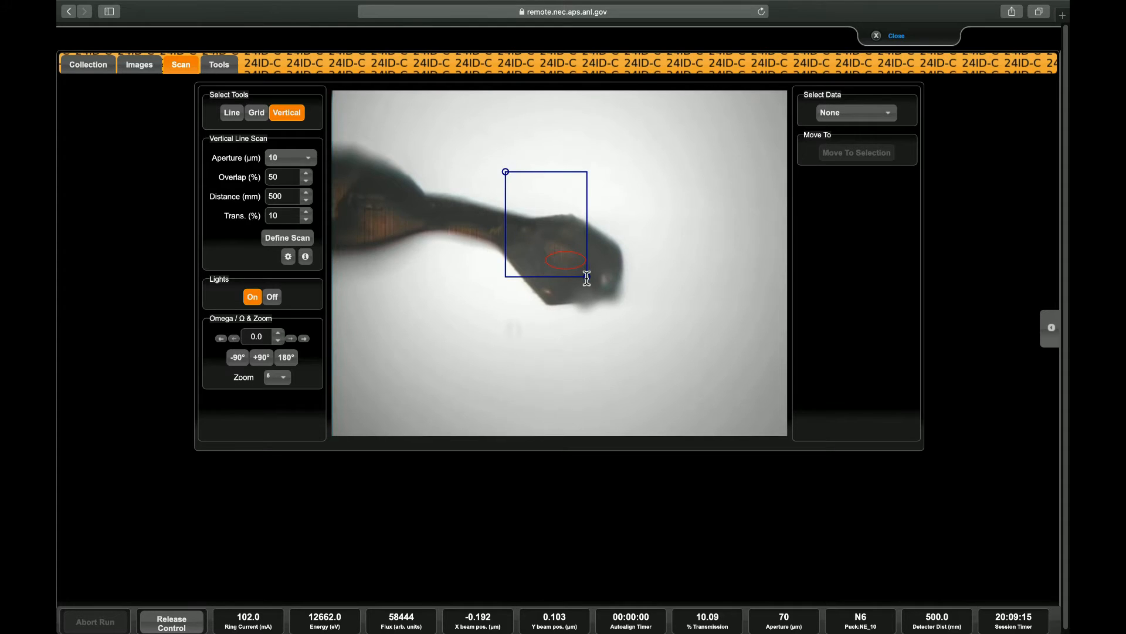
pyautogui.moveTo(586, 279); pyautogui.dragTo(632, 313)
pyautogui.moveTo(506, 171); pyautogui.dragTo(507, 210)
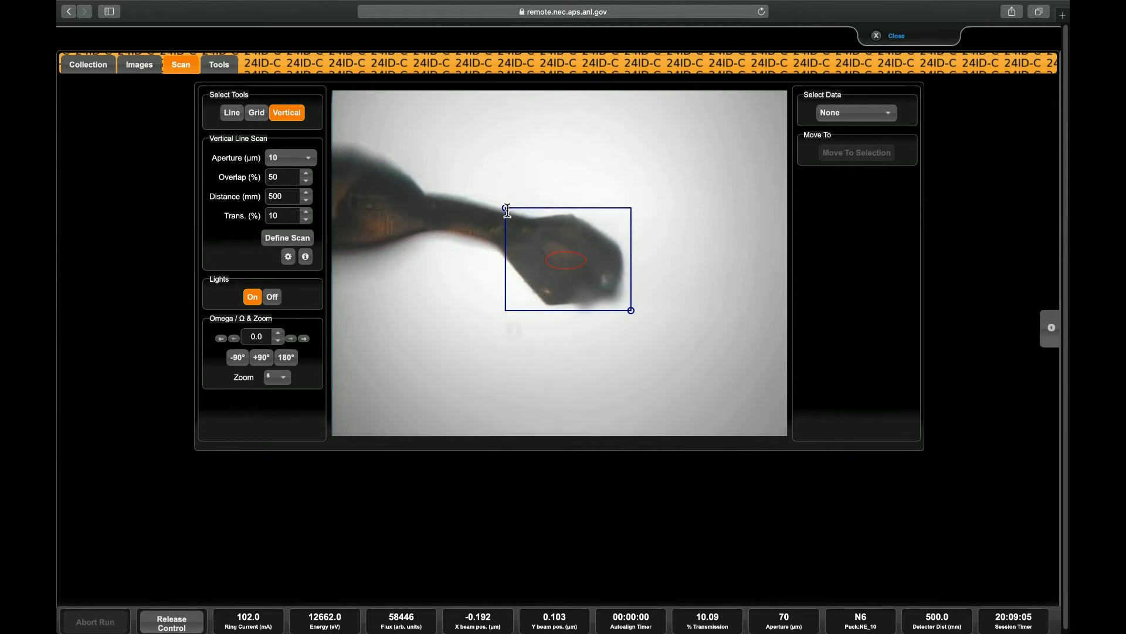
pyautogui.moveTo(632, 311)
pyautogui.mouseDown()
pyautogui.moveTo(718, 318)
pyautogui.moveTo(628, 311)
pyautogui.mouseUp()
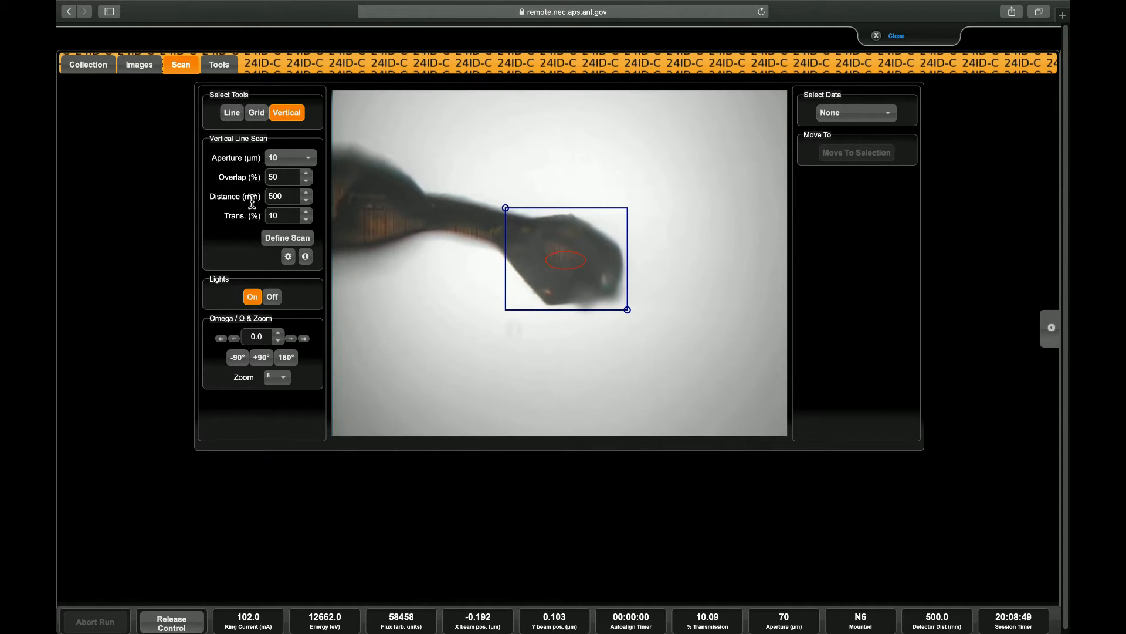
# Step: Define the vertical line scan from the box, shift the commit dialog off the crystal and start the scan
pyautogui.click(286, 238)
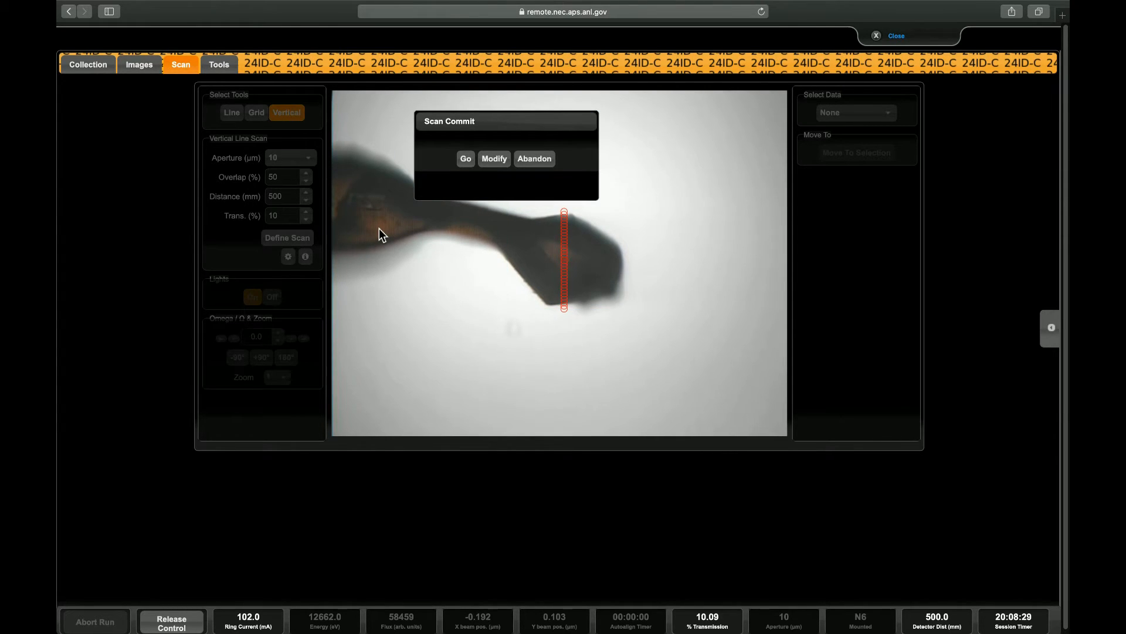
pyautogui.moveTo(523, 121); pyautogui.dragTo(705, 110)
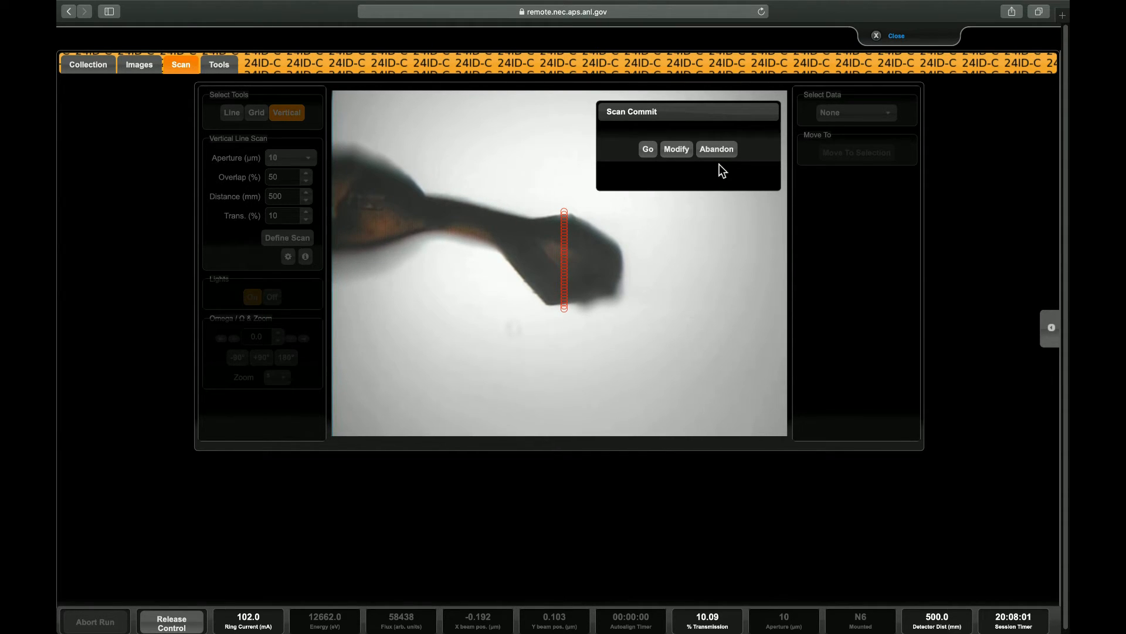
pyautogui.click(675, 151)
pyautogui.click(648, 159)
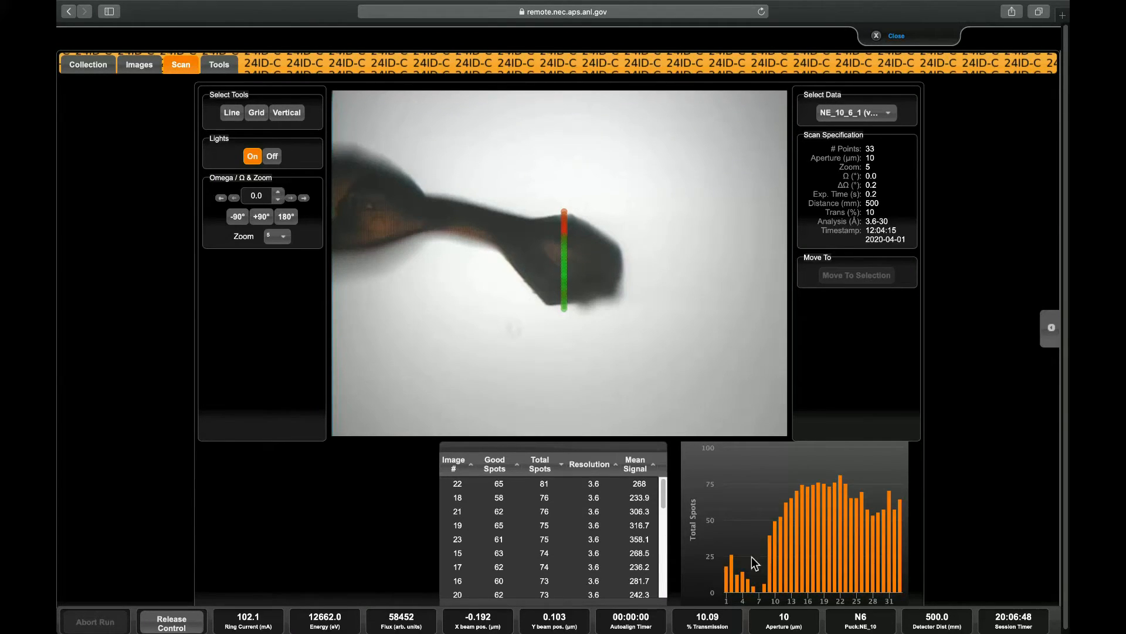
# Step: Examine the total spots per image in the bar chart and view the diffraction image for image 1 from the results table
pyautogui.moveTo(717, 567)
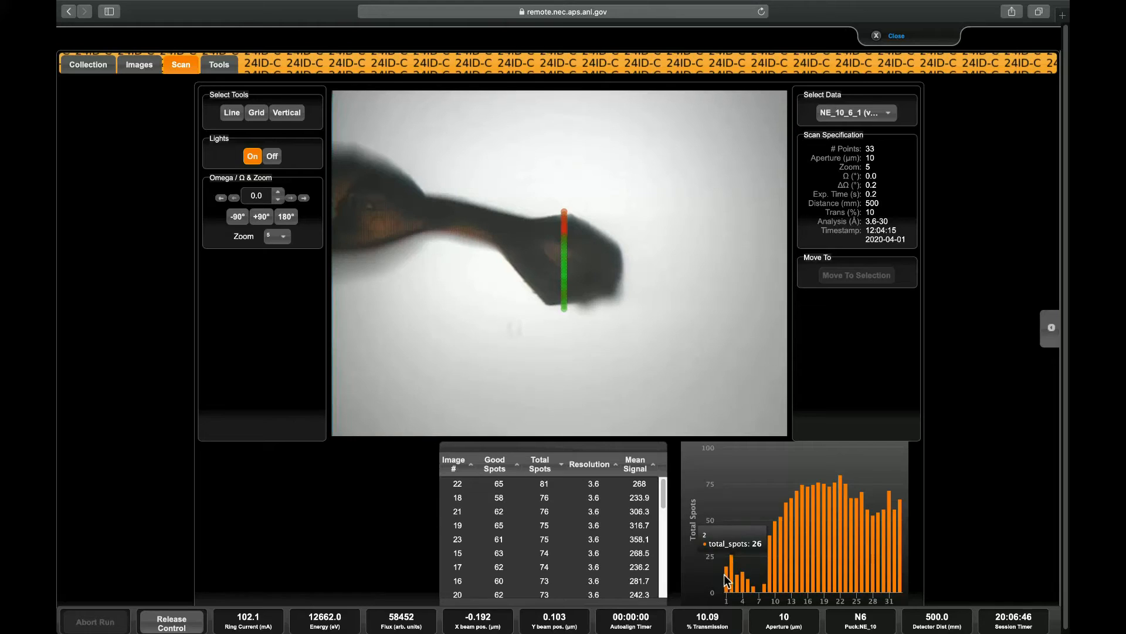
pyautogui.moveTo(780, 547)
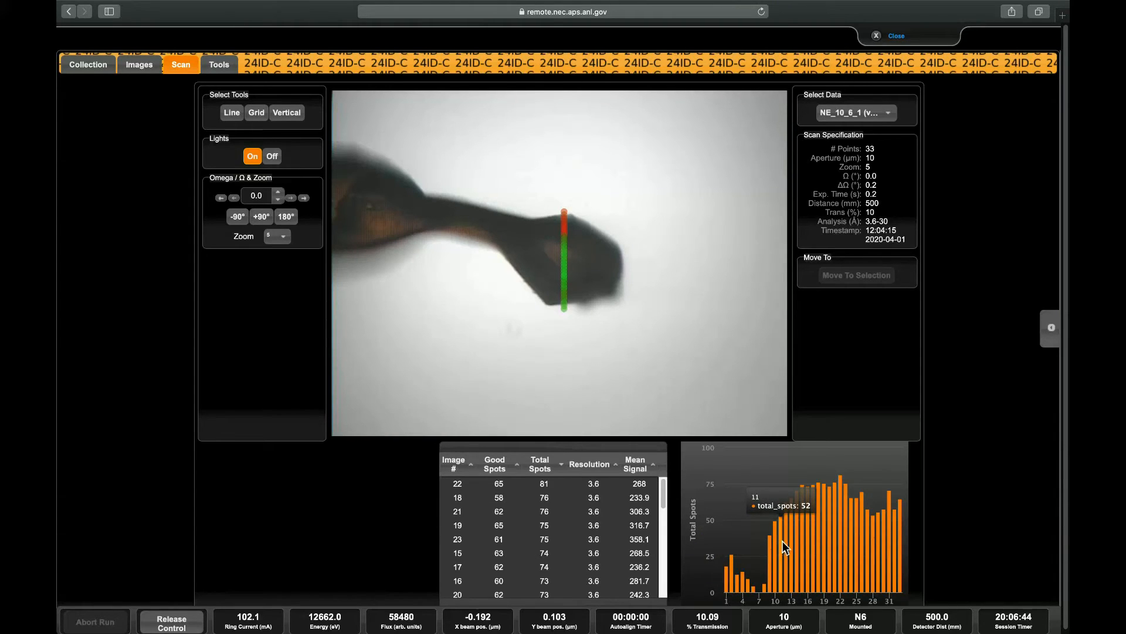
pyautogui.moveTo(834, 521)
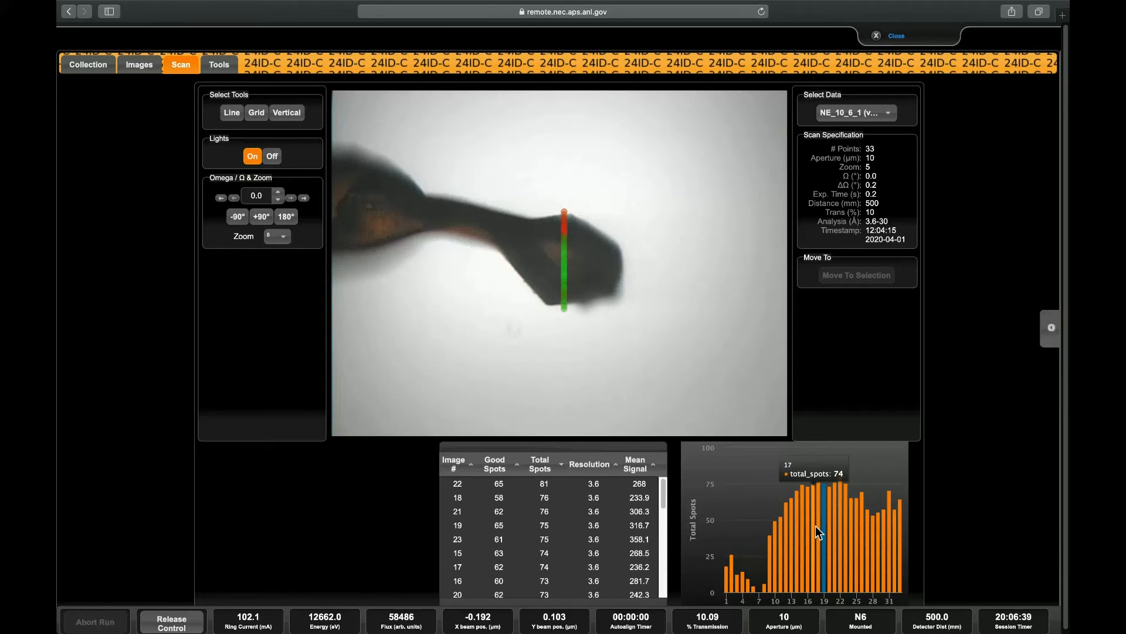
pyautogui.moveTo(751, 527)
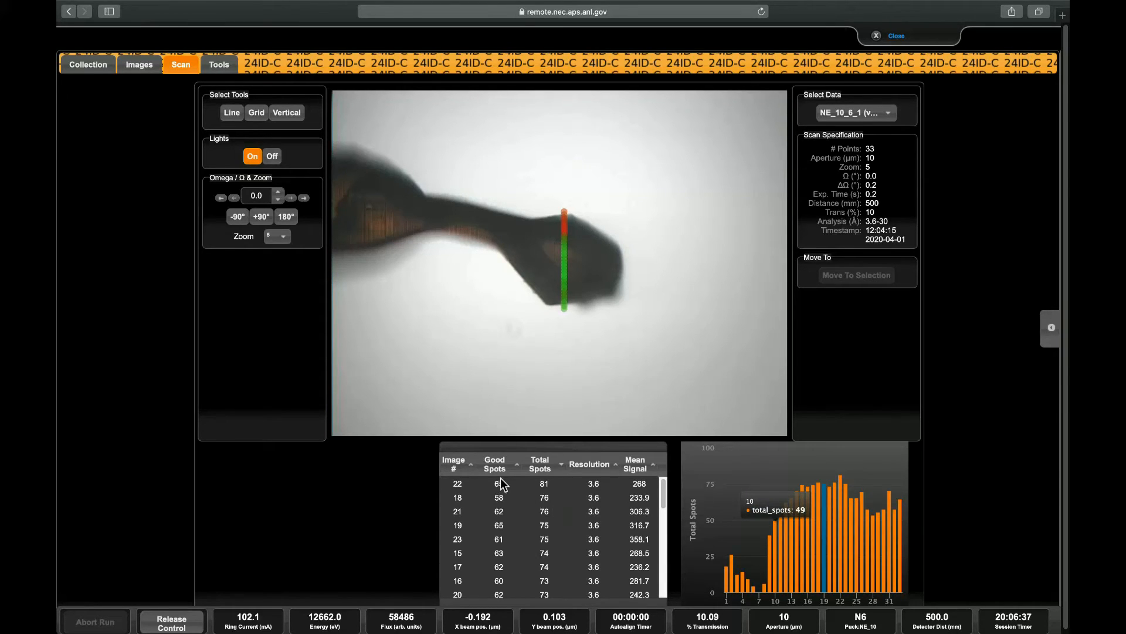
pyautogui.scroll(-10, 503, 520)
pyautogui.scroll(1, 465, 514)
pyautogui.click(464, 513)
pyautogui.scroll(2, 464, 514)
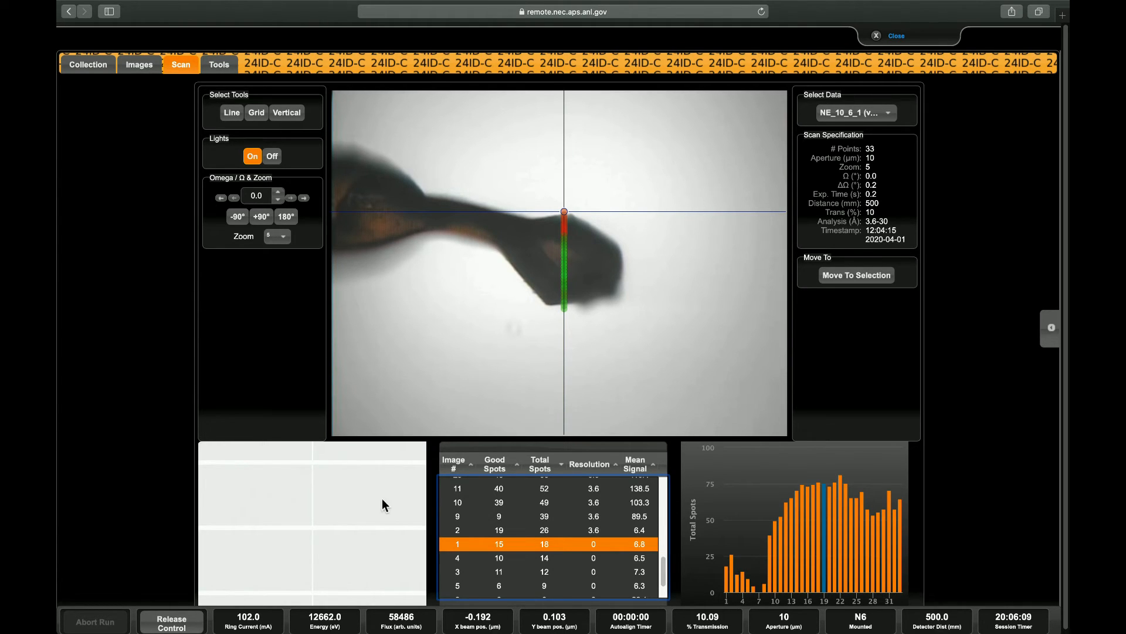
# Step: Sort the scan results by image number and by good spots in both directions, ending with ascending image number
pyautogui.click(473, 465)
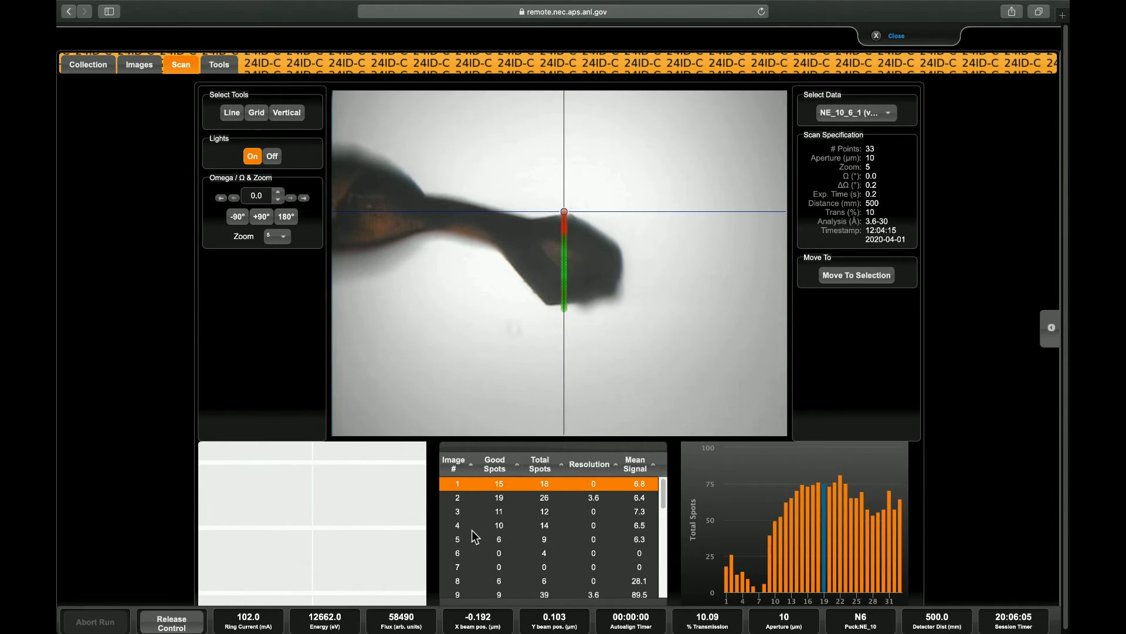
pyautogui.click(470, 467)
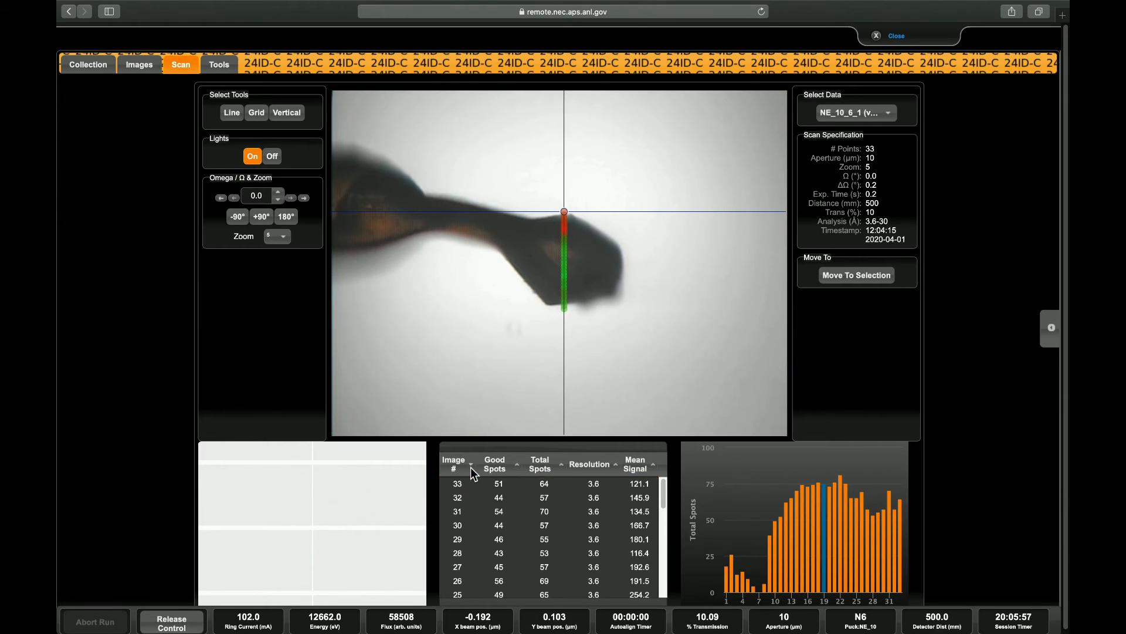
pyautogui.click(517, 466)
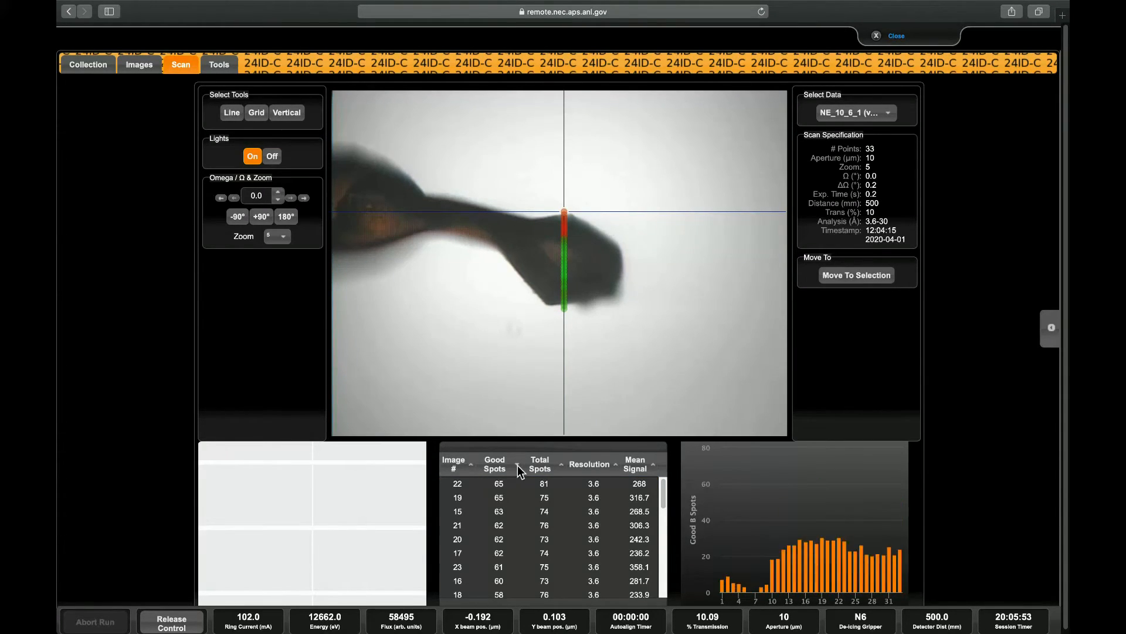
pyautogui.click(517, 466)
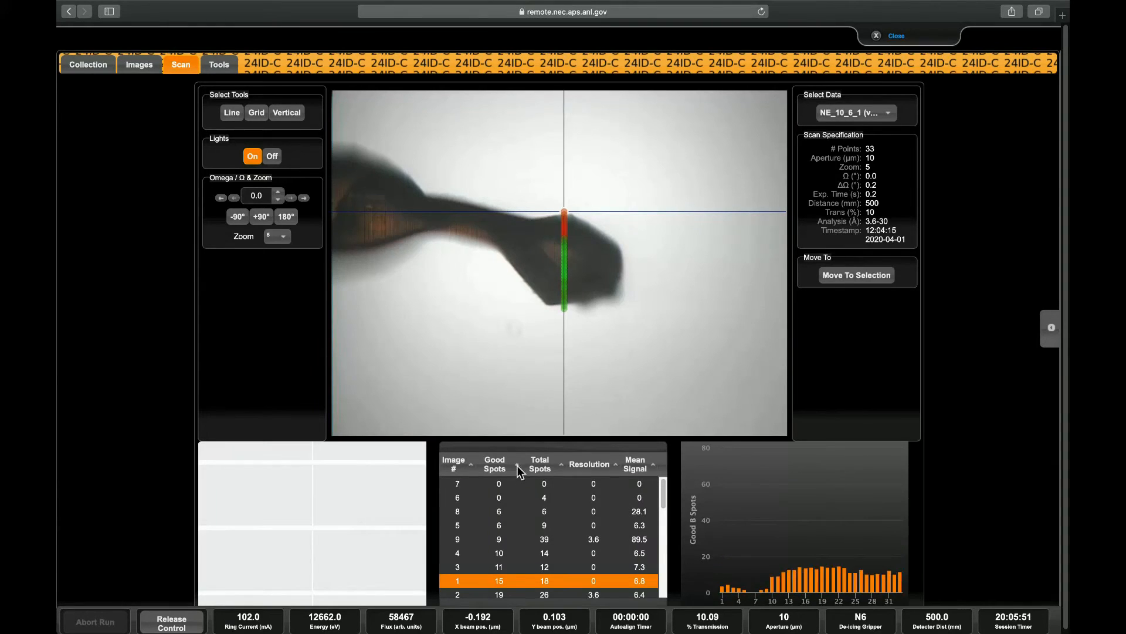
pyautogui.click(473, 466)
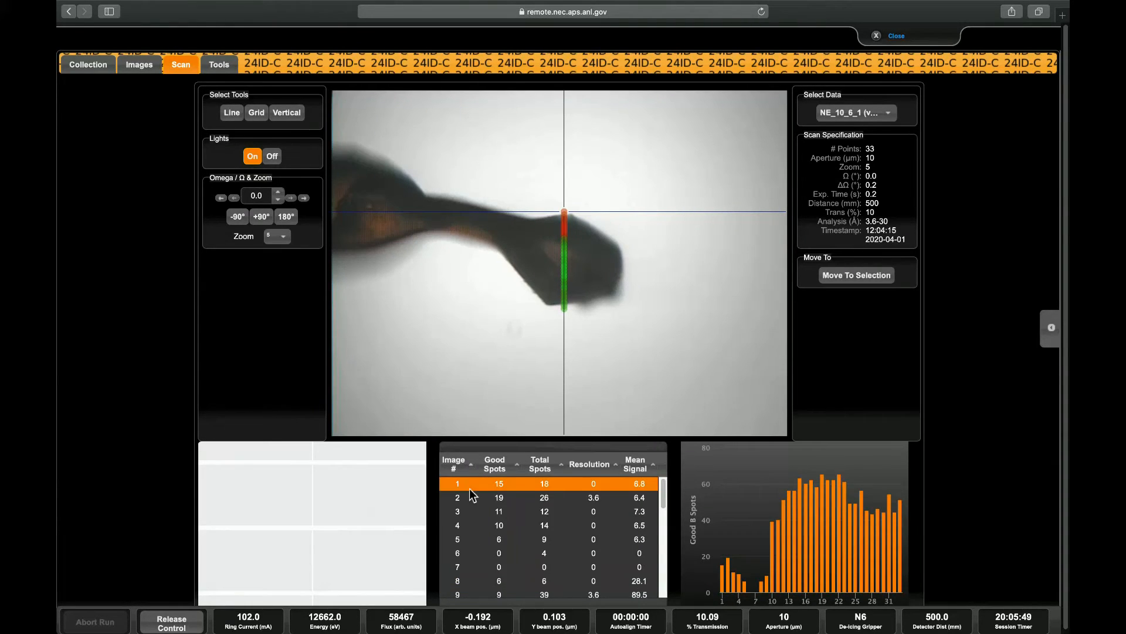
# Step: View the diffraction of image 19 from its point on the scan line and image 16 from its bar in the chart
pyautogui.click(564, 268)
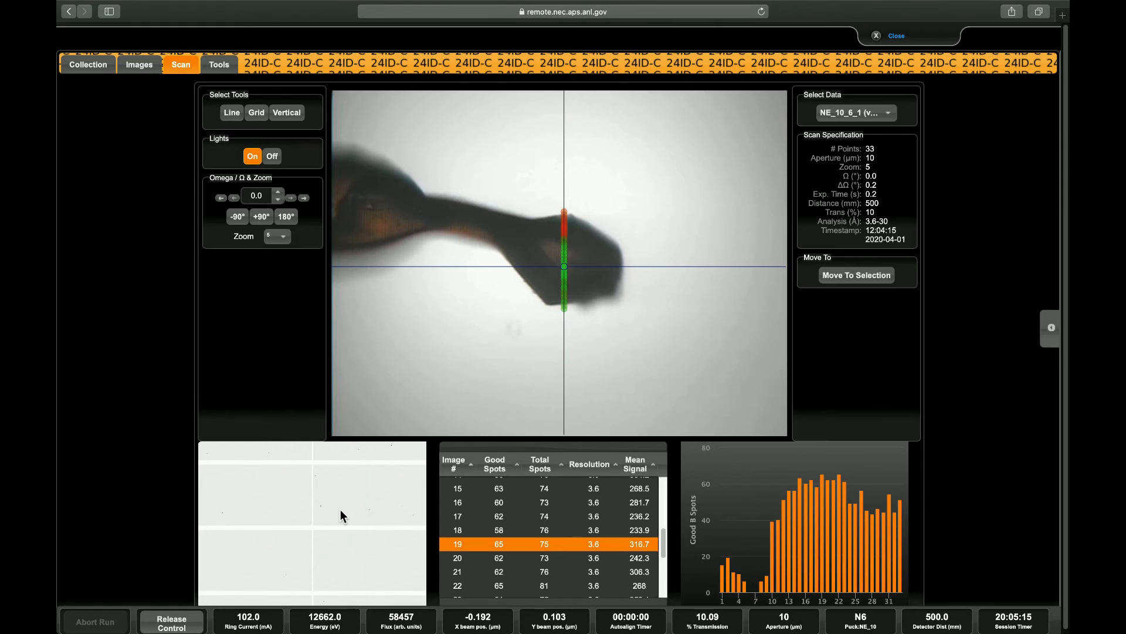
pyautogui.moveTo(799, 530)
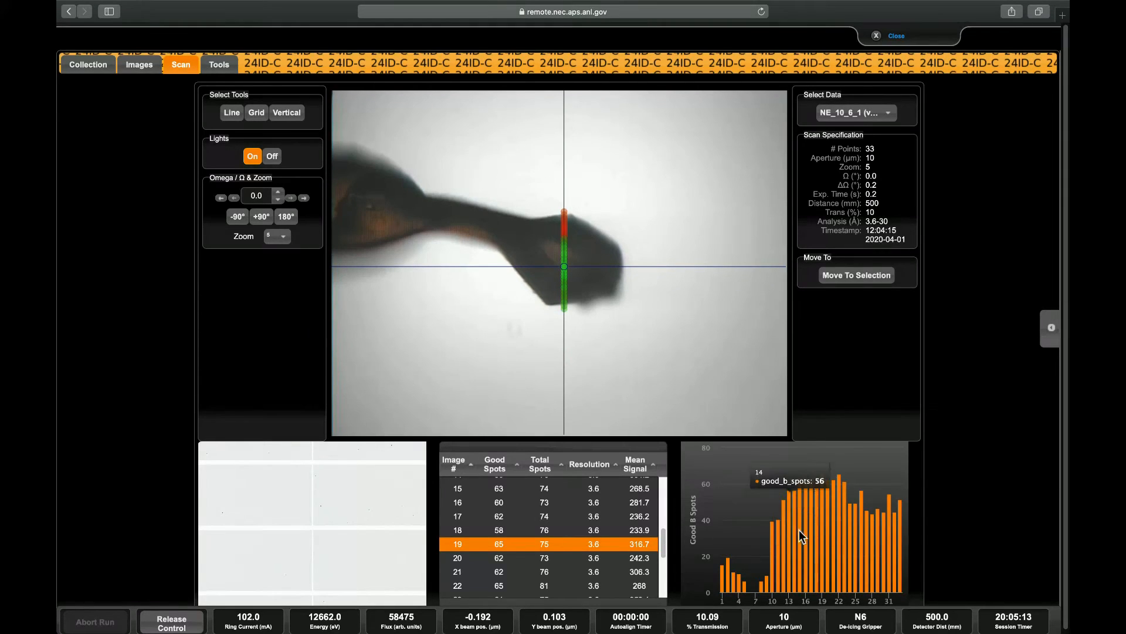
pyautogui.click(806, 532)
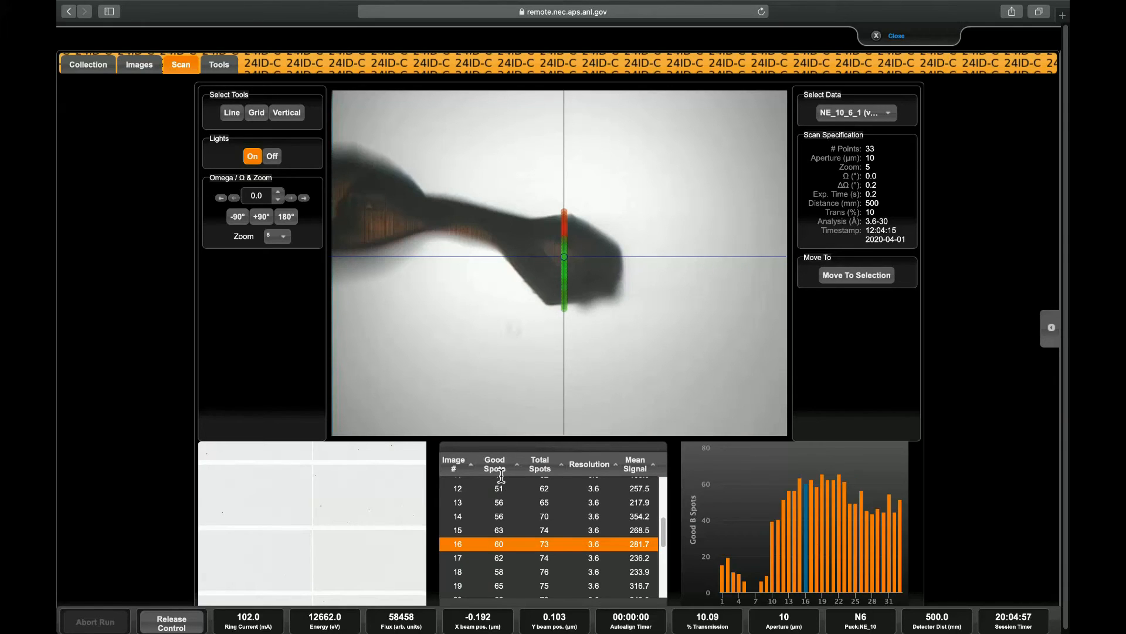
pyautogui.moveTo(816, 553)
# Step: Sort the results by total spots to view image 19, and by image number to view image 4
pyautogui.click(542, 469)
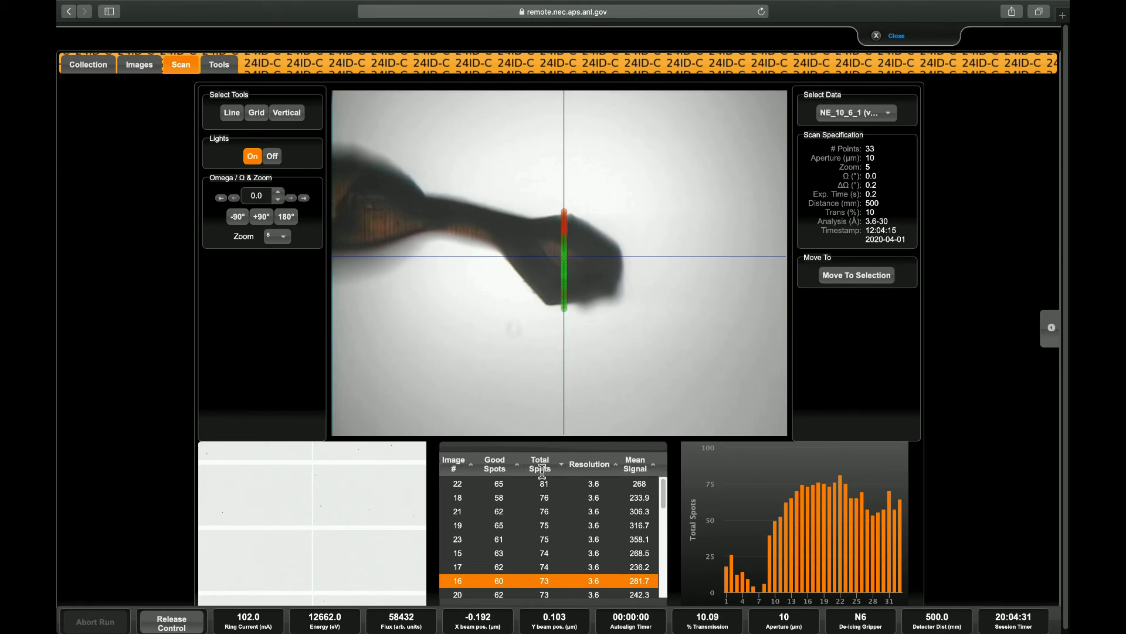
pyautogui.moveTo(824, 531)
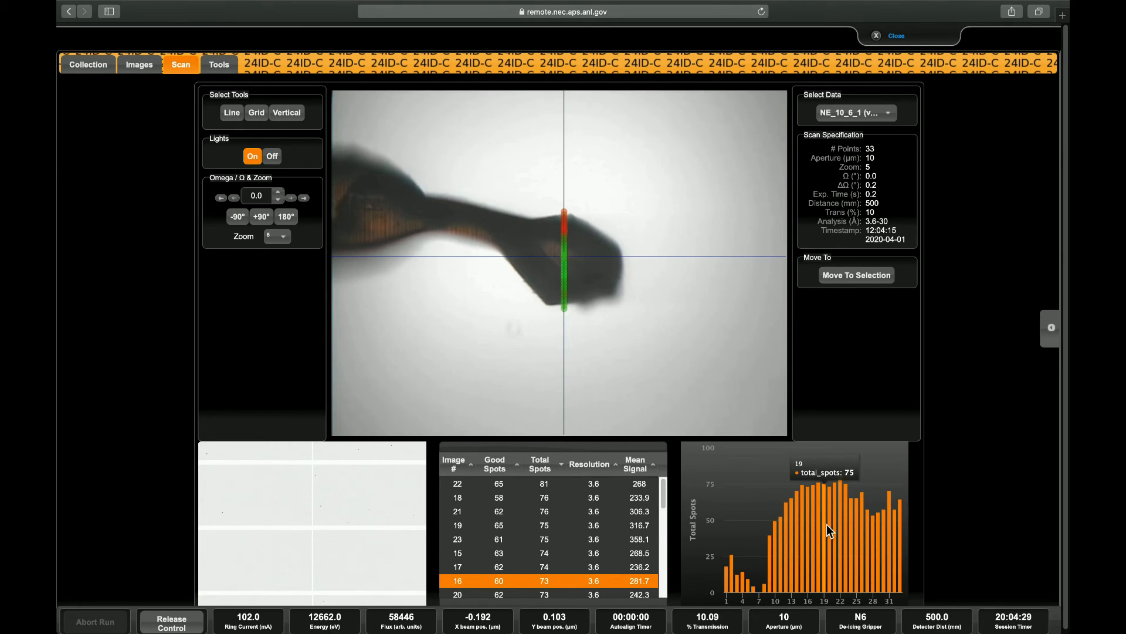
pyautogui.click(826, 523)
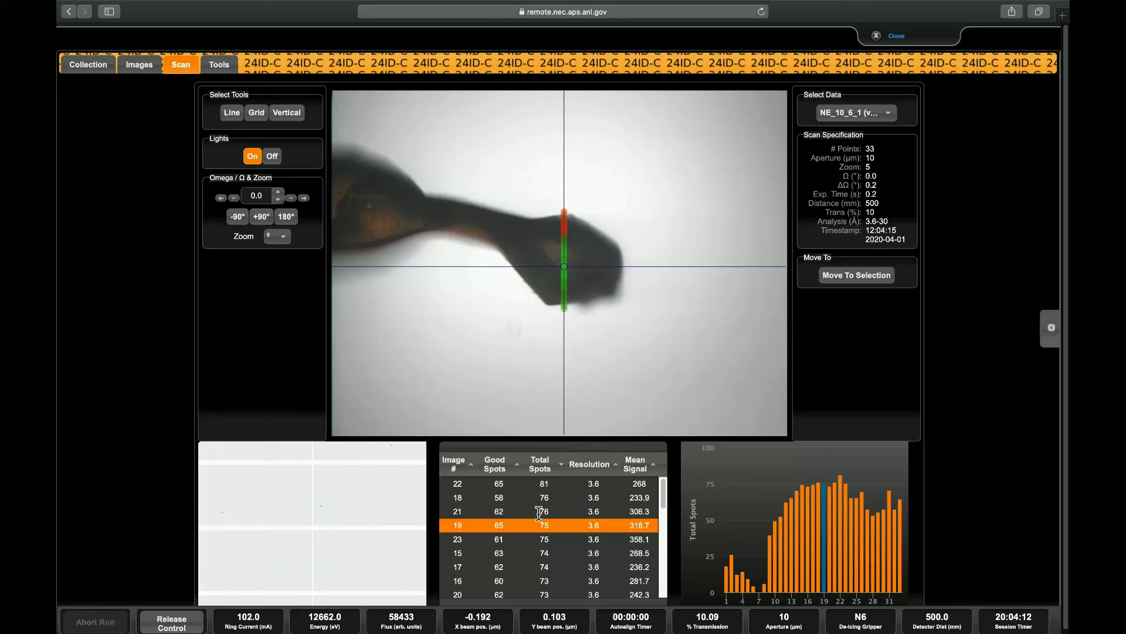
pyautogui.click(460, 469)
pyautogui.click(464, 526)
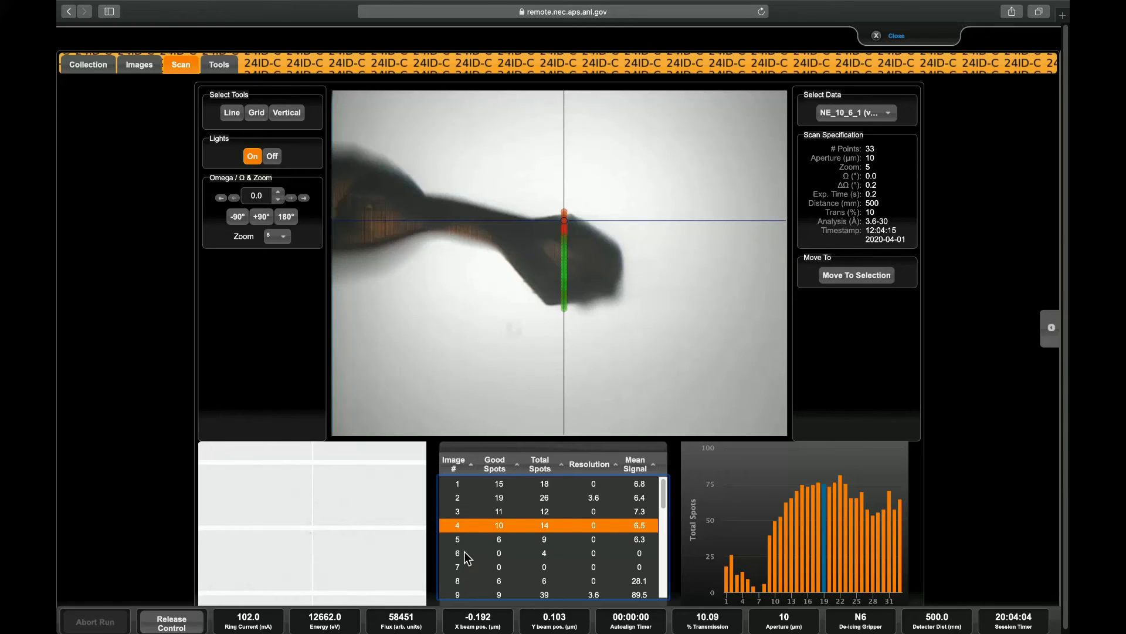
# Step: Select the scan point of image 22 on the crystal and move the sample to that position
pyautogui.click(565, 274)
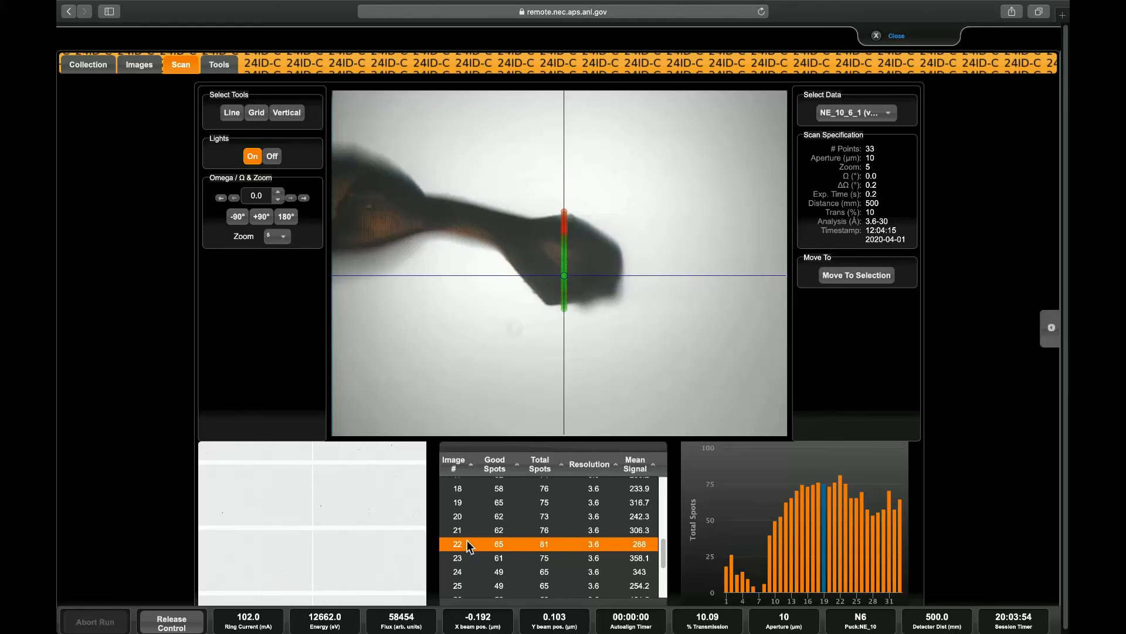
pyautogui.moveTo(826, 540)
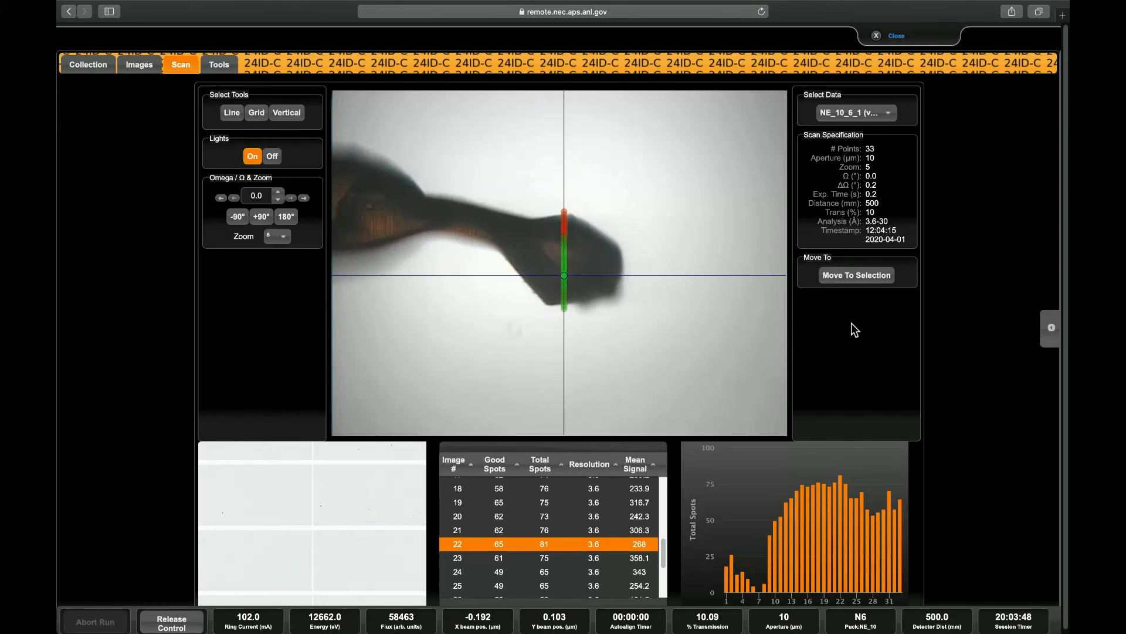
pyautogui.click(851, 279)
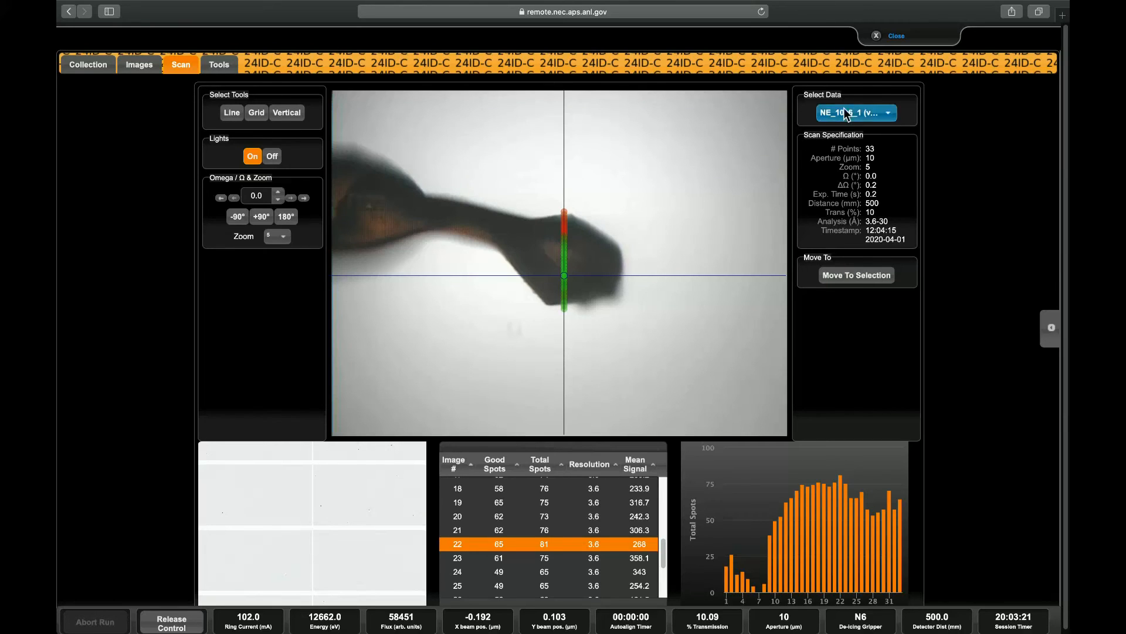
# Step: Set the displayed scan data to None and return to the Collection view
pyautogui.click(881, 118)
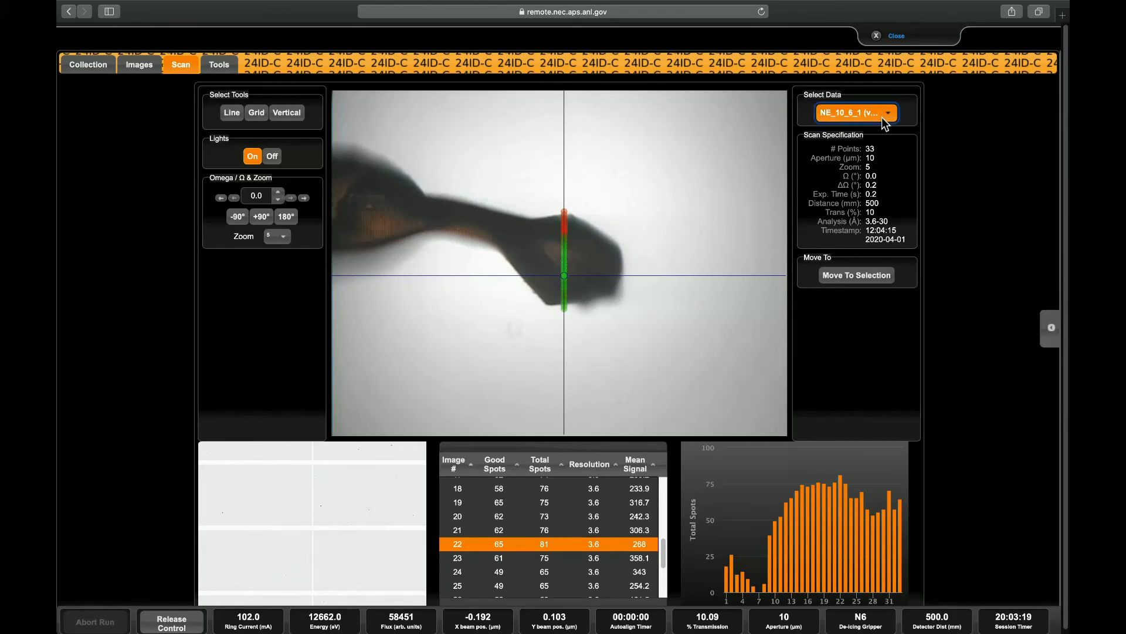
pyautogui.click(871, 127)
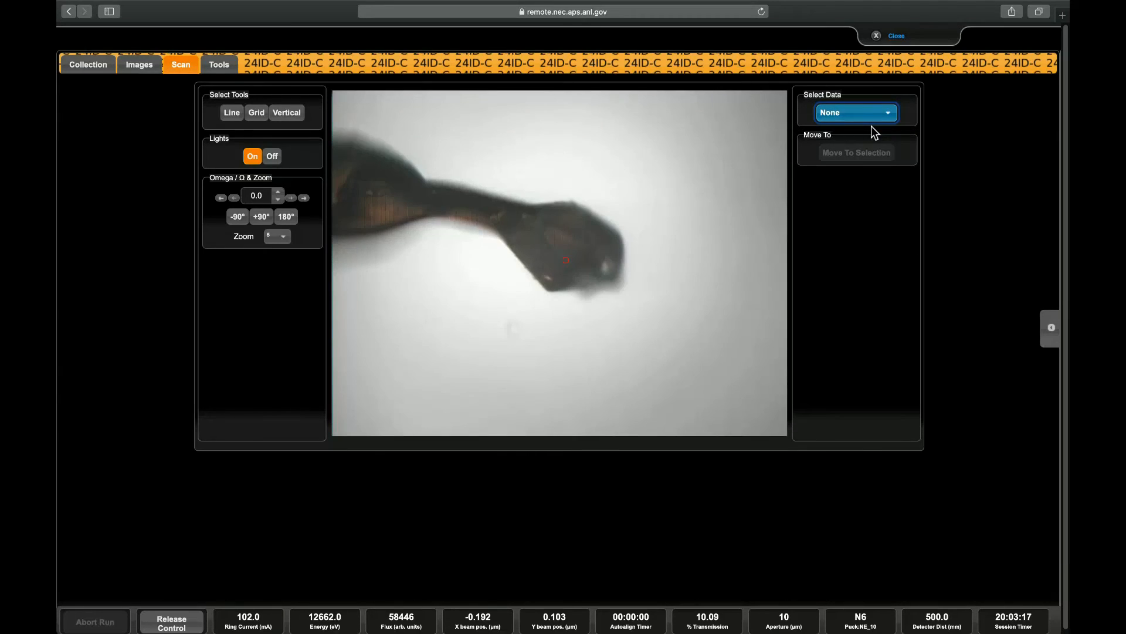
pyautogui.click(89, 63)
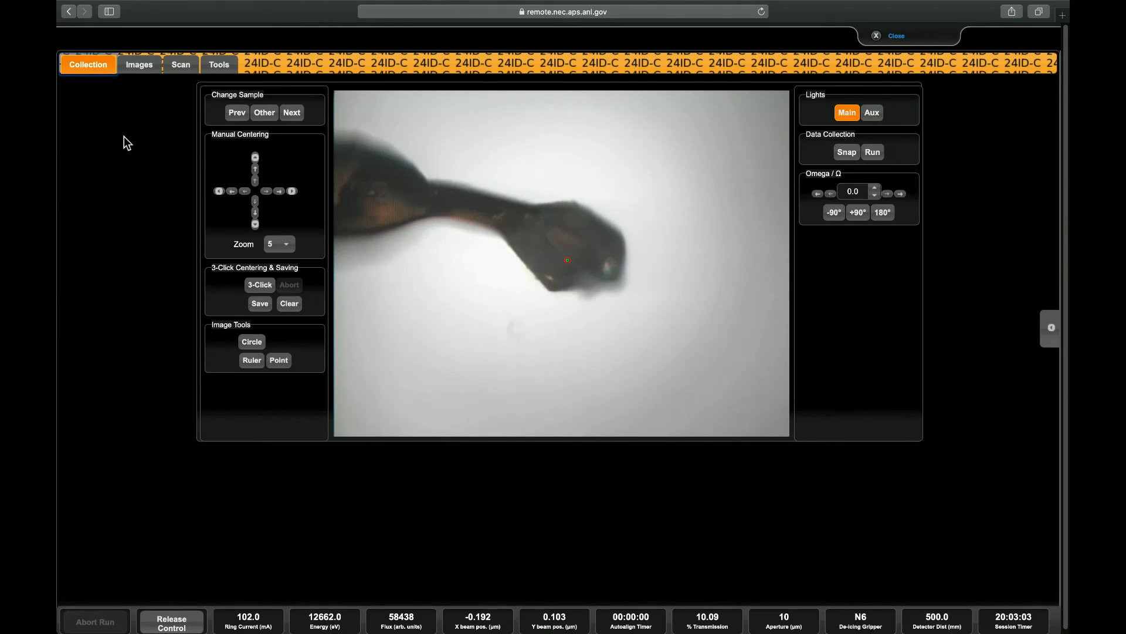
# Step: Display the saved vertical scan data NE_10_6_1 (vert) over the crystal in the Scan view
pyautogui.click(179, 66)
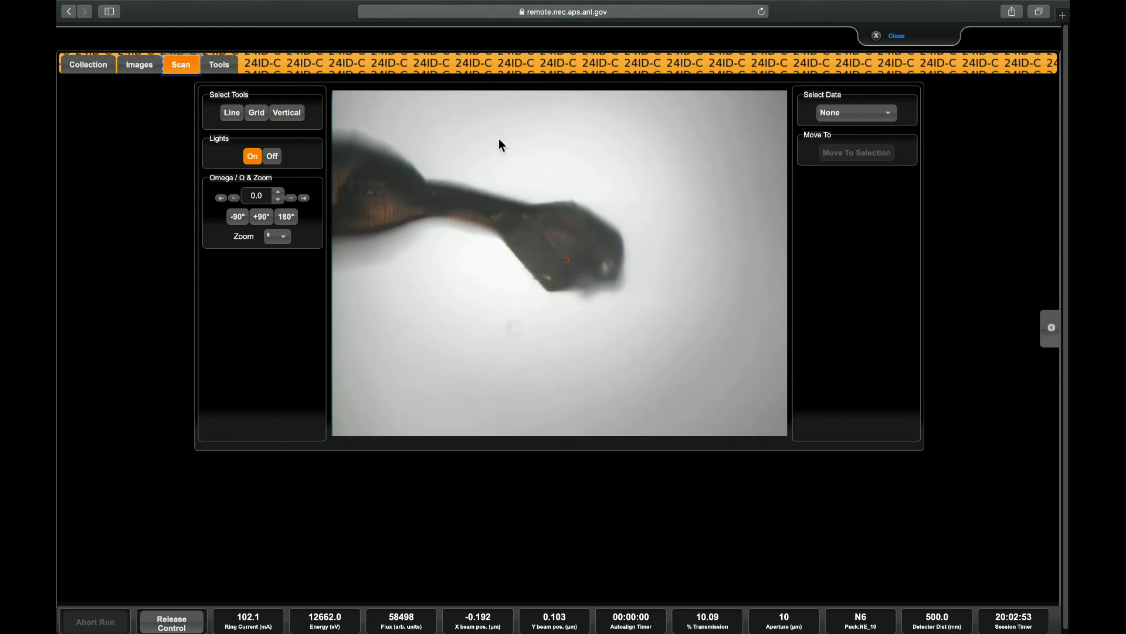
pyautogui.click(867, 111)
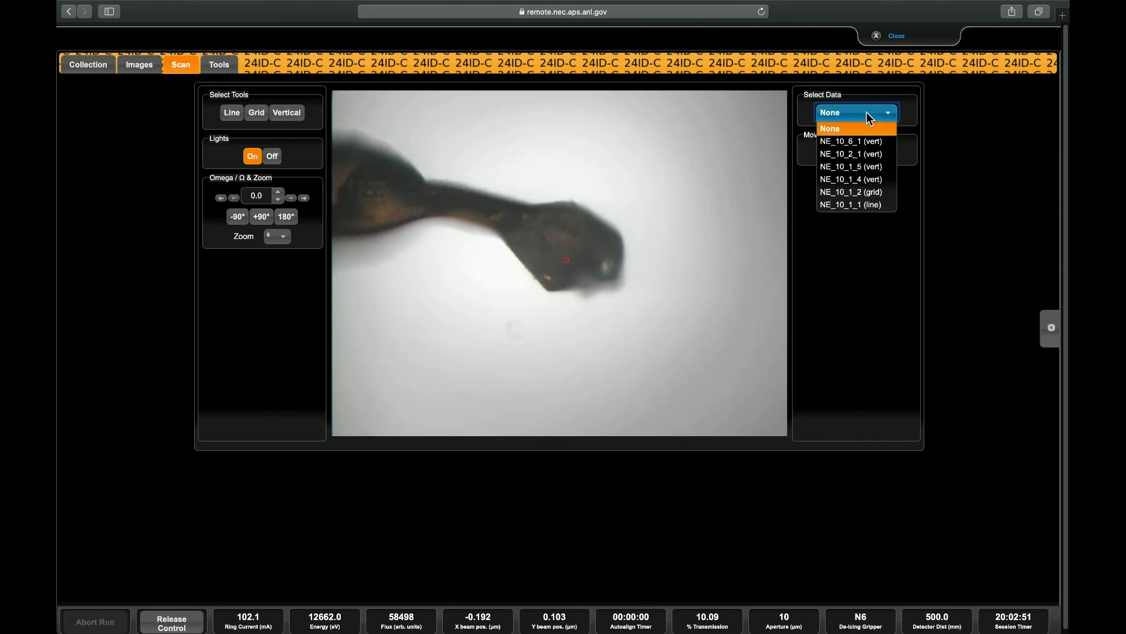
pyautogui.click(865, 144)
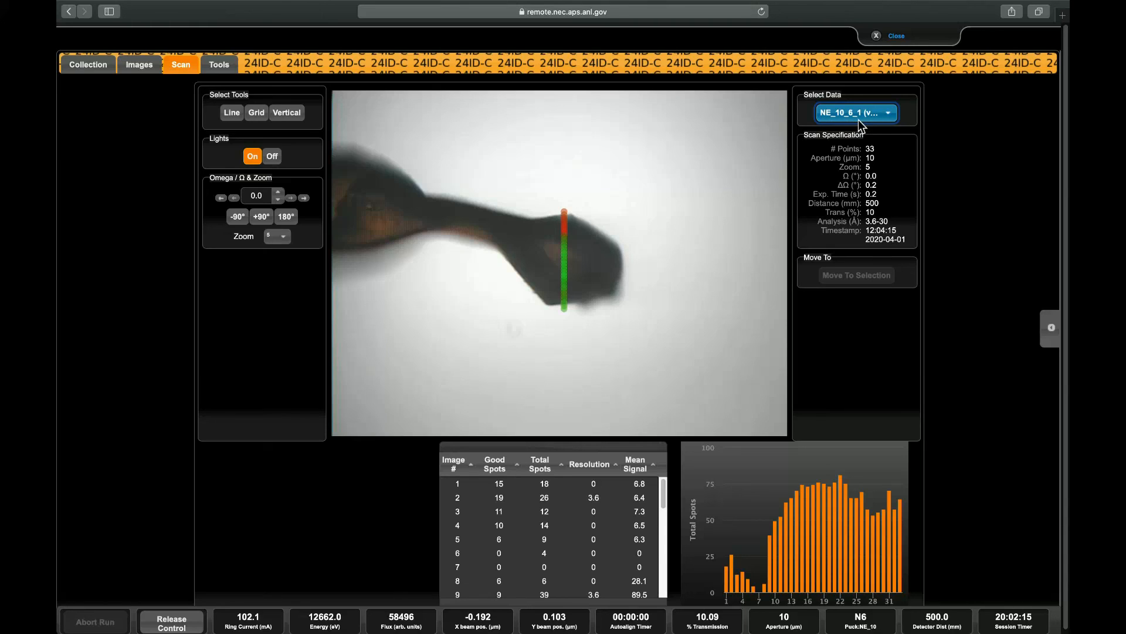
pyautogui.click(890, 113)
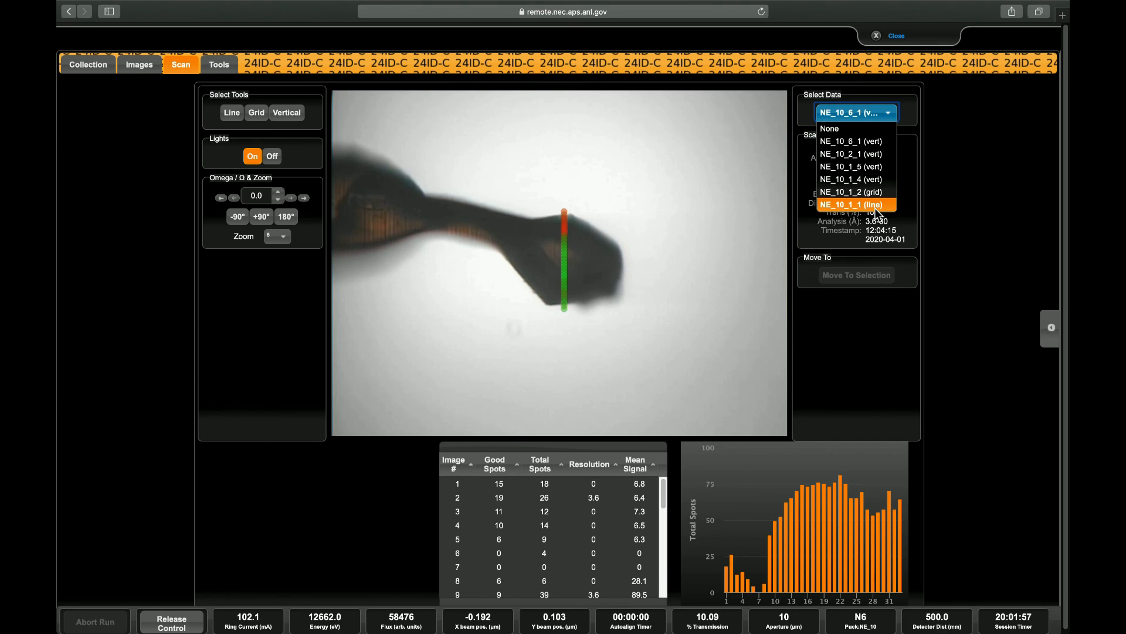
pyautogui.click(831, 141)
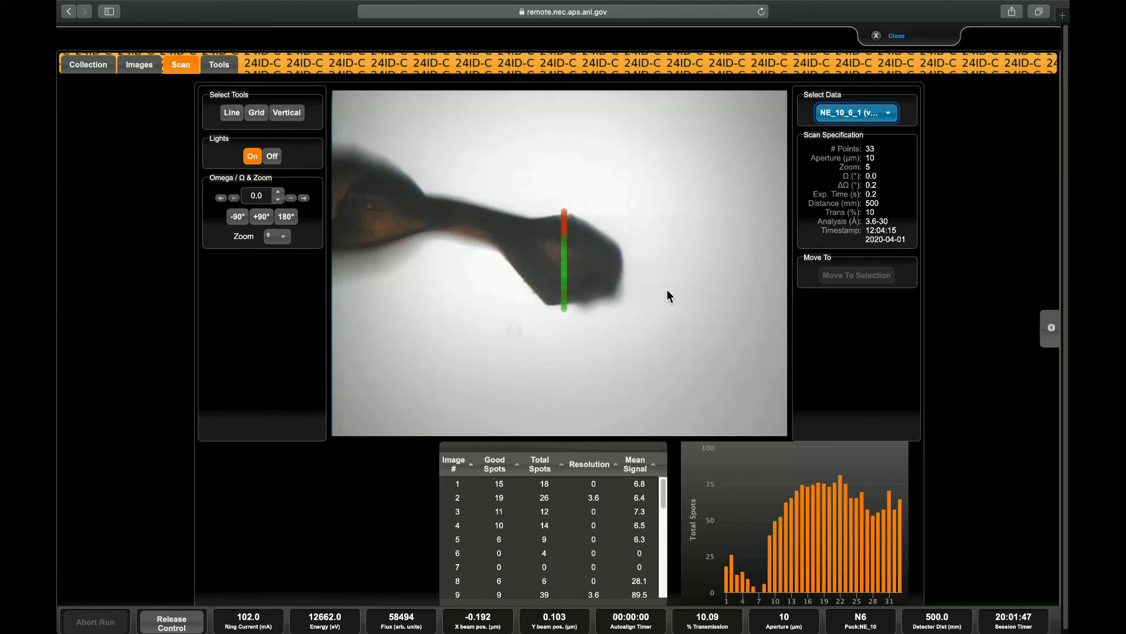
# Step: Select image 15 of the vertical scan, move the sample to that point and return to the Collection view
pyautogui.click(804, 509)
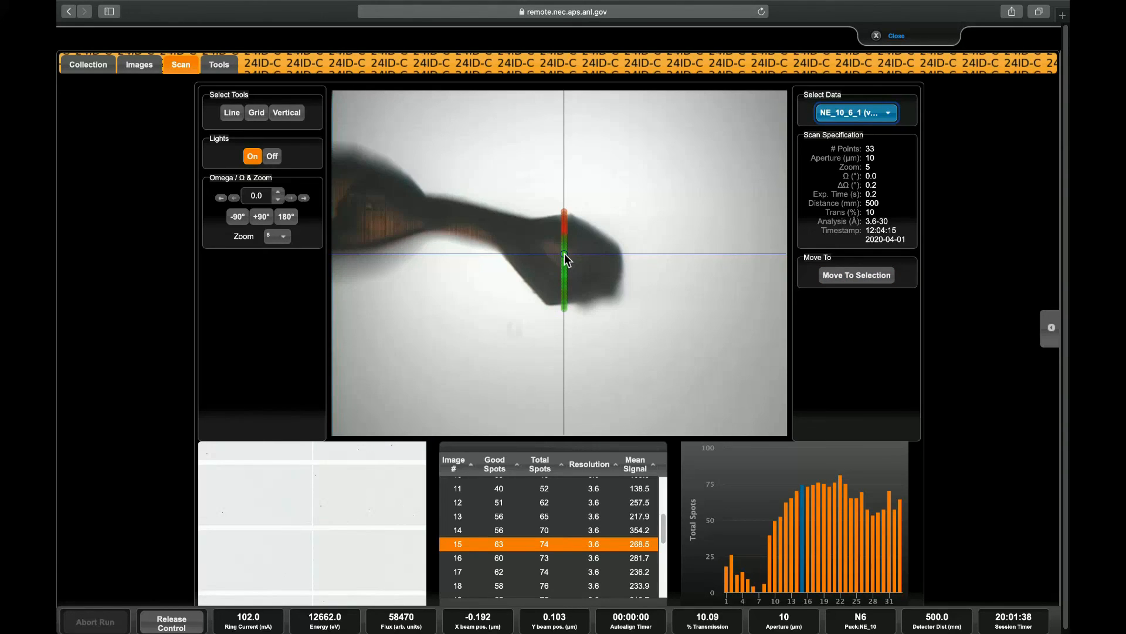
pyautogui.moveTo(801, 522)
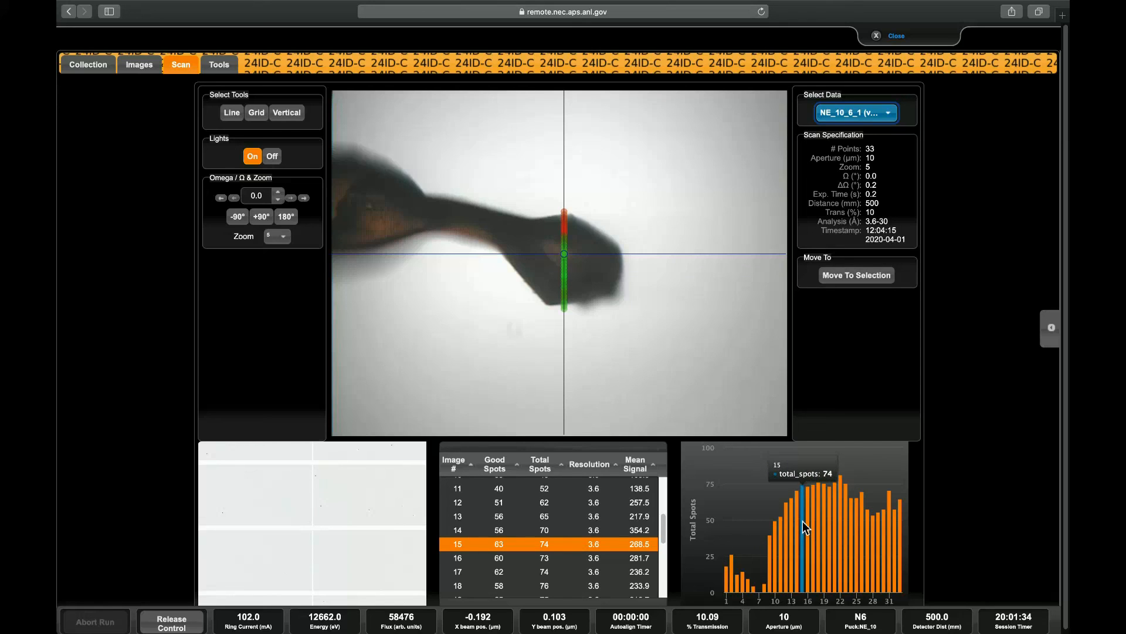
pyautogui.click(868, 277)
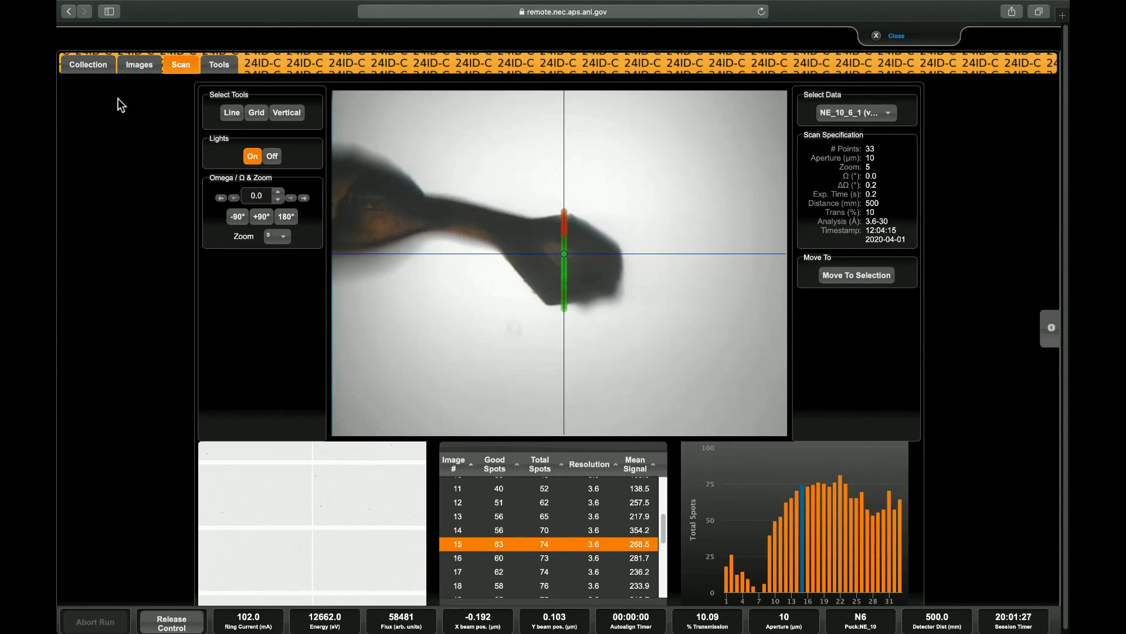
pyautogui.click(89, 67)
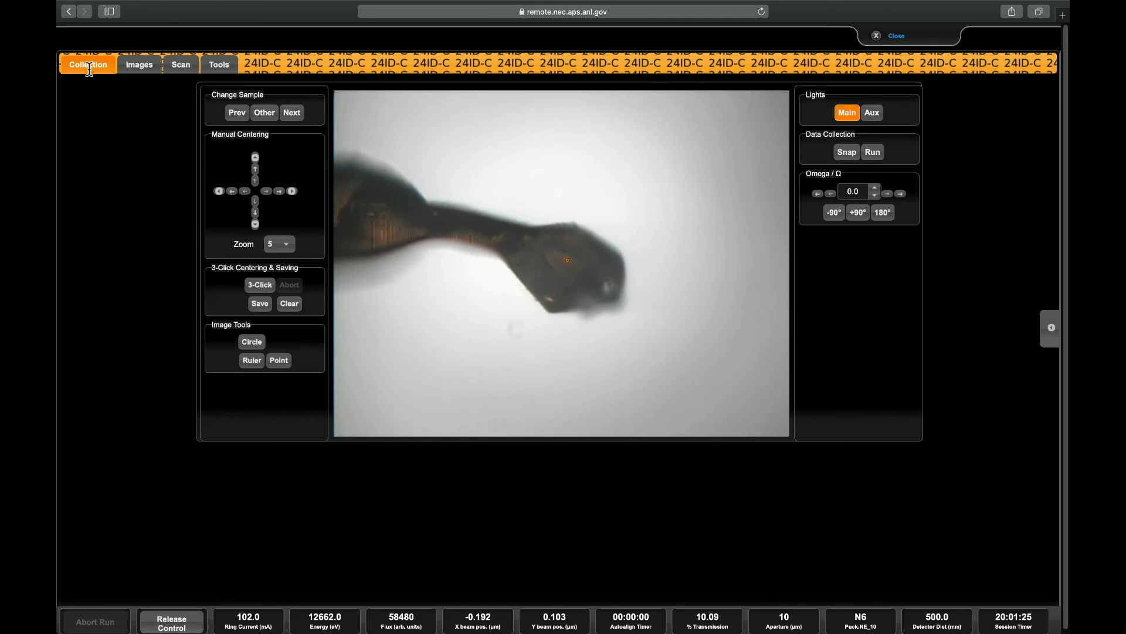